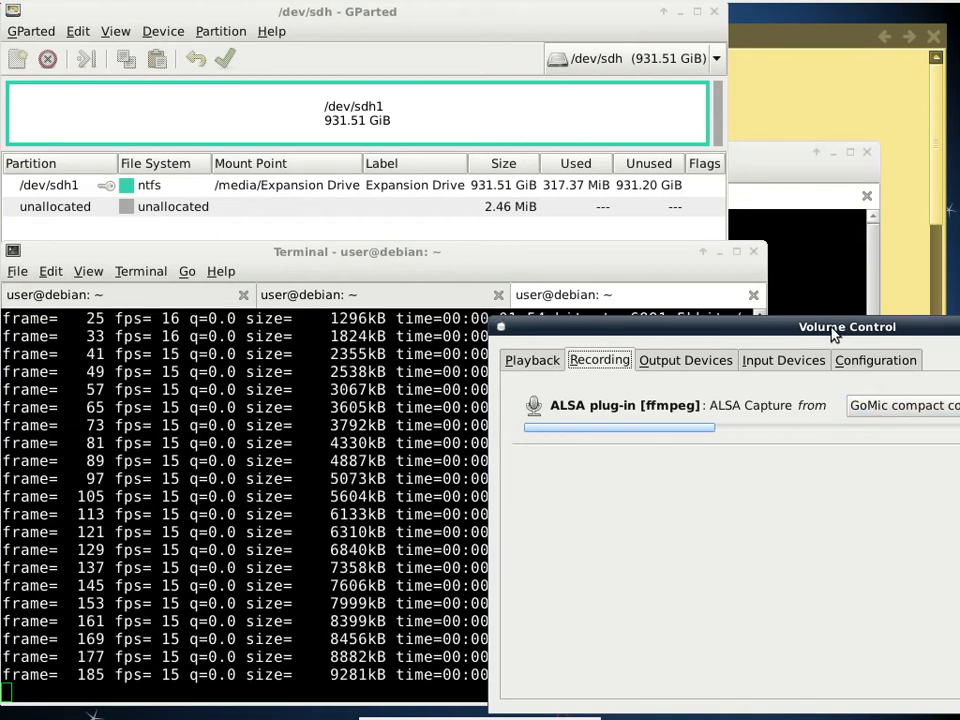
Minimize the Volume Control window and bring the terminal window with the idle prompt to the front.
{"action": "left_click_drag", "start_coordinate": [833, 336], "coordinate": [489, 298]}
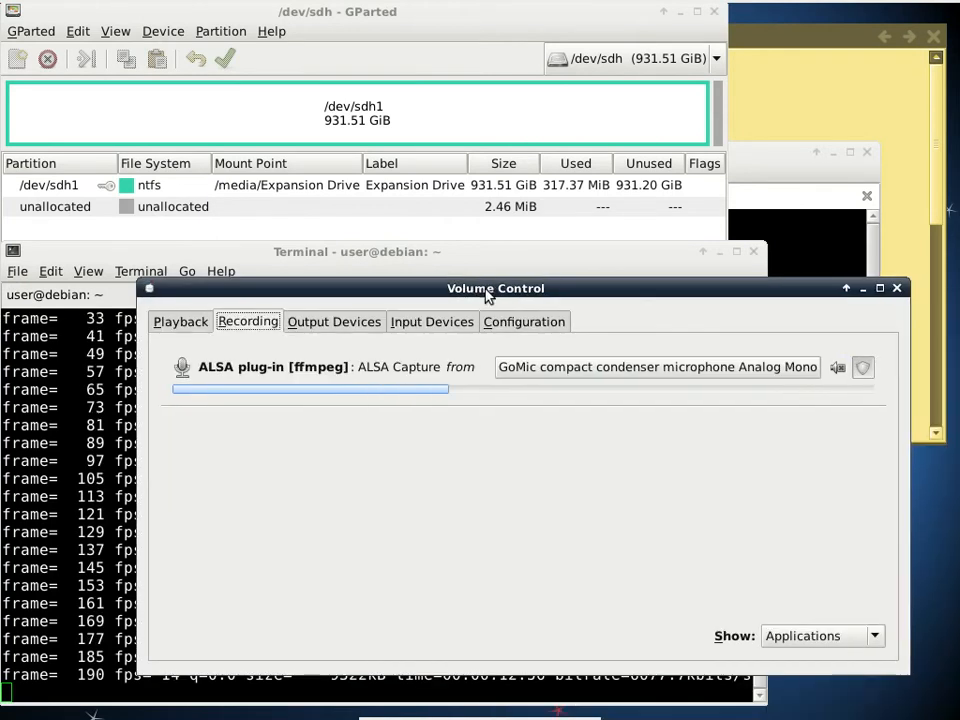
{"action": "left_click", "coordinate": [864, 289]}
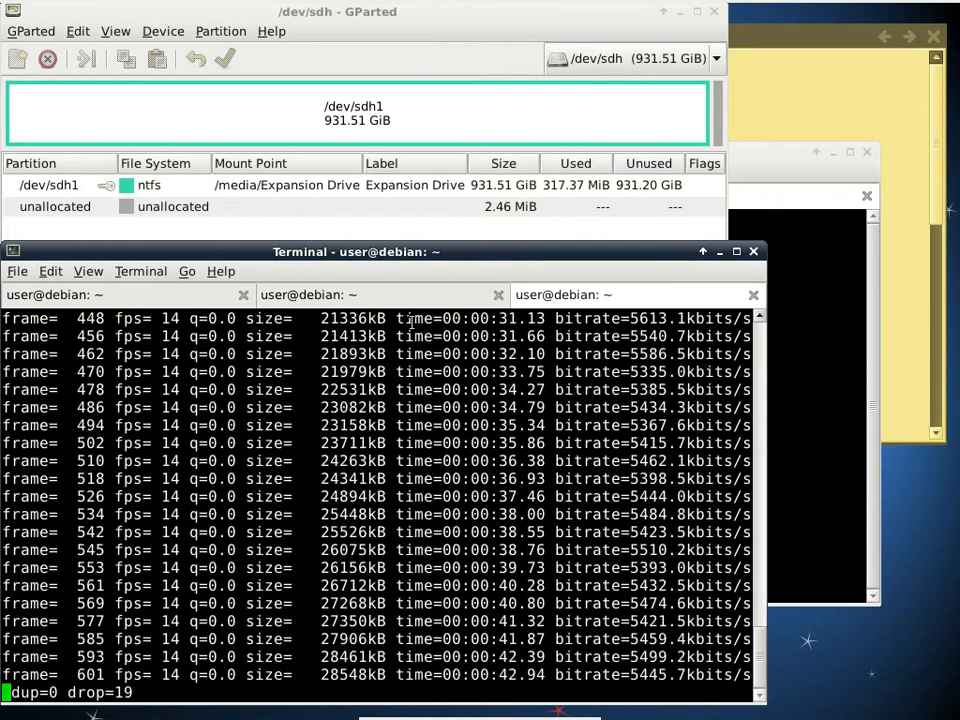
{"action": "left_click", "coordinate": [786, 241]}
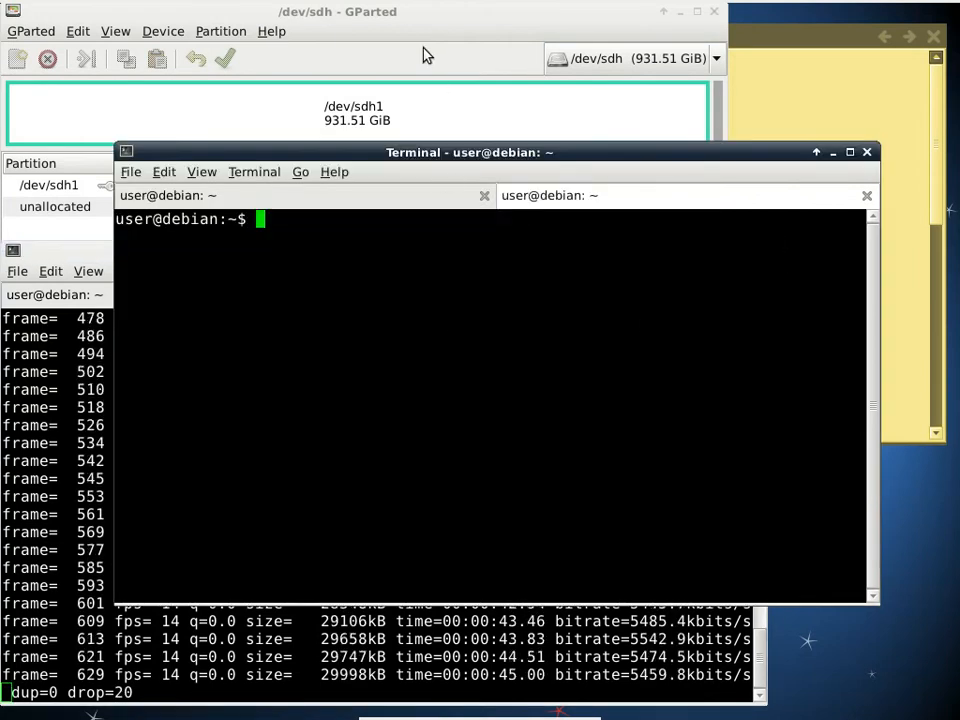
Compare the partitions, file systems and mount status of /dev/sdg and /dev/sdh in GParted.
{"action": "left_click", "coordinate": [495, 57]}
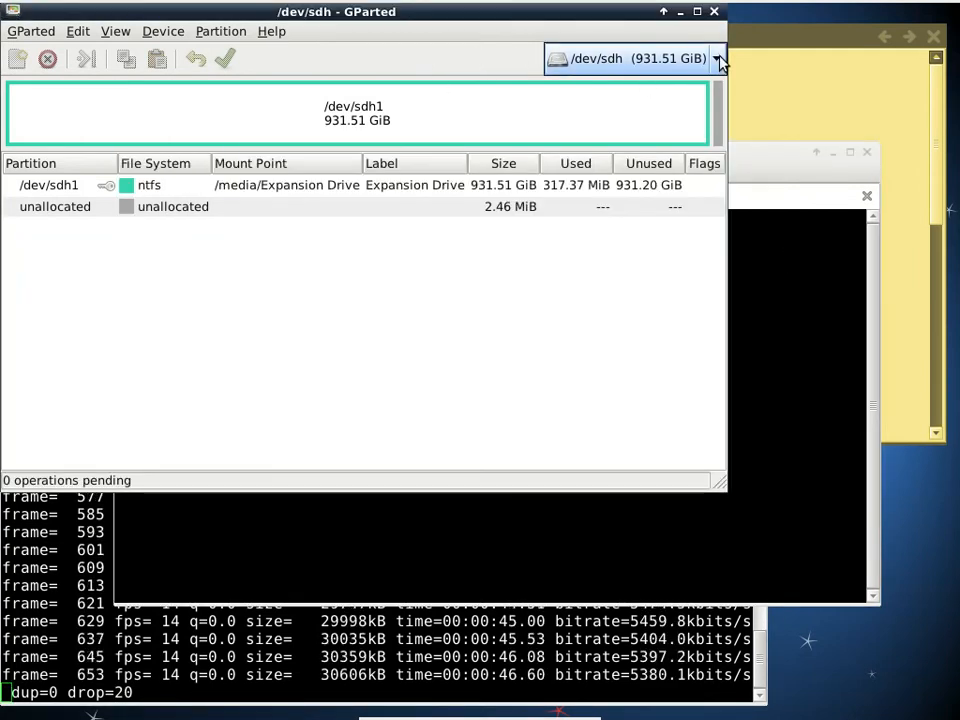
{"action": "left_click", "coordinate": [720, 60]}
{"action": "left_click", "coordinate": [634, 39]}
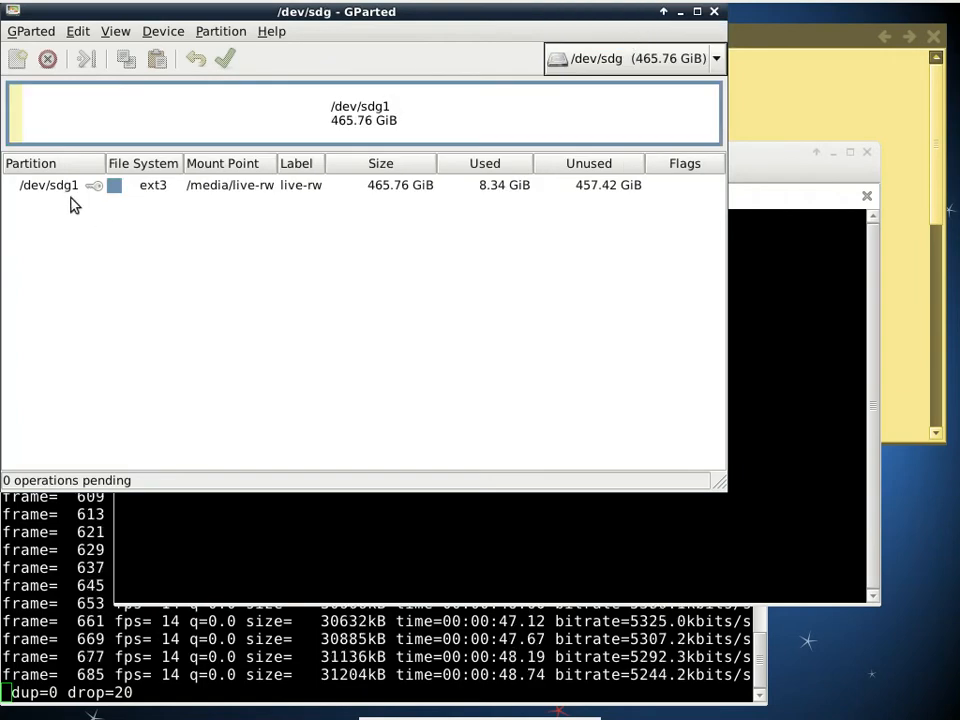
{"action": "left_click", "coordinate": [716, 62]}
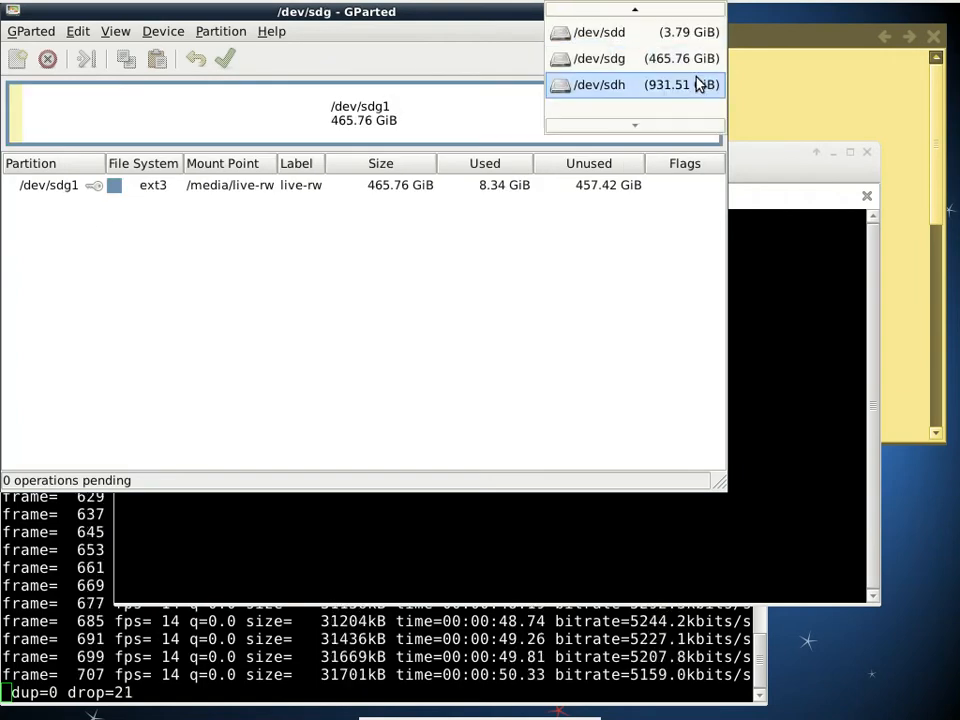
{"action": "left_click", "coordinate": [632, 87]}
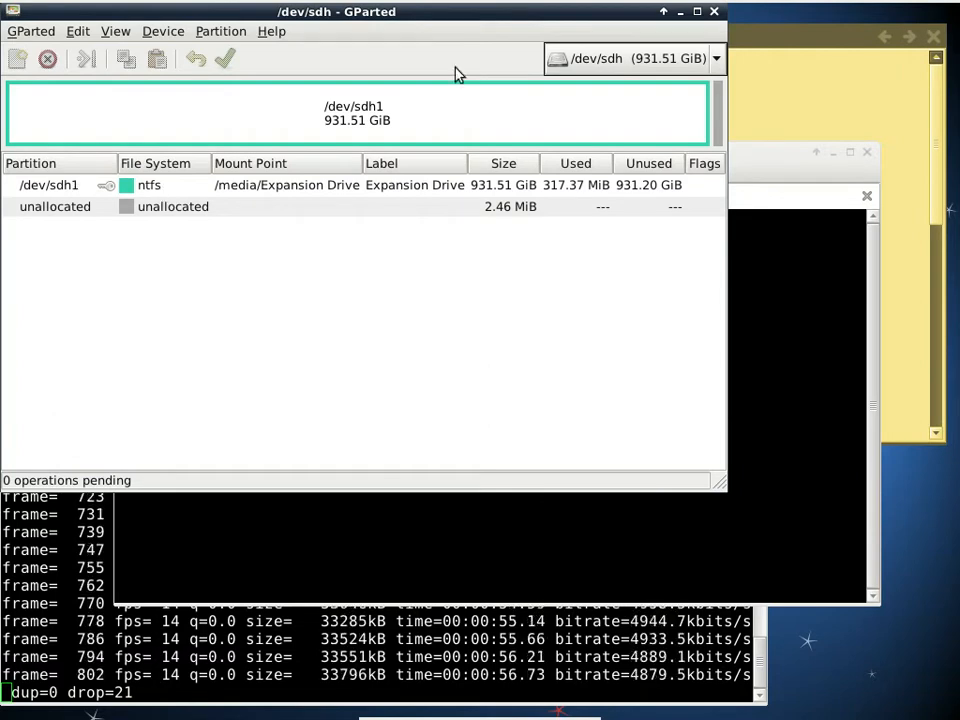
{"action": "left_click", "coordinate": [624, 62]}
{"action": "left_click", "coordinate": [618, 30]}
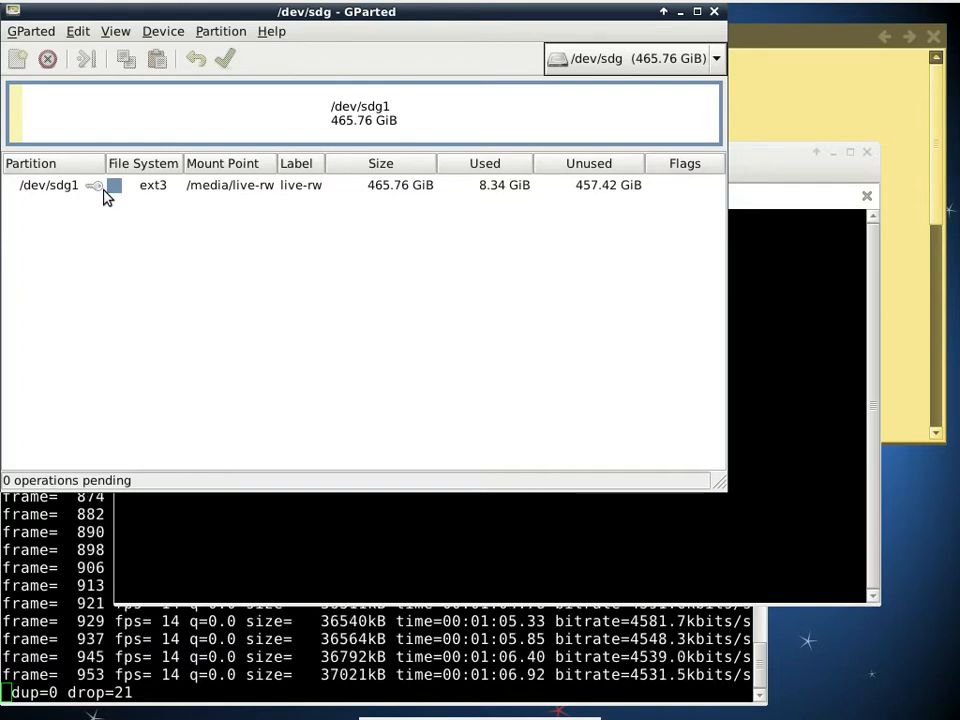
{"action": "left_click", "coordinate": [655, 60]}
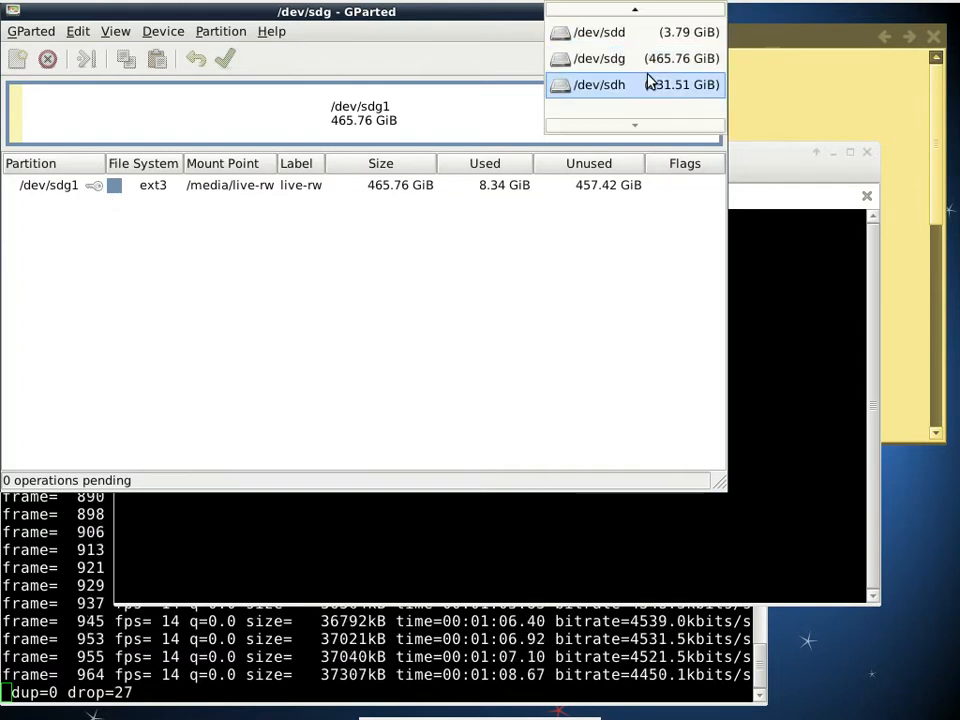
{"action": "left_click", "coordinate": [640, 86]}
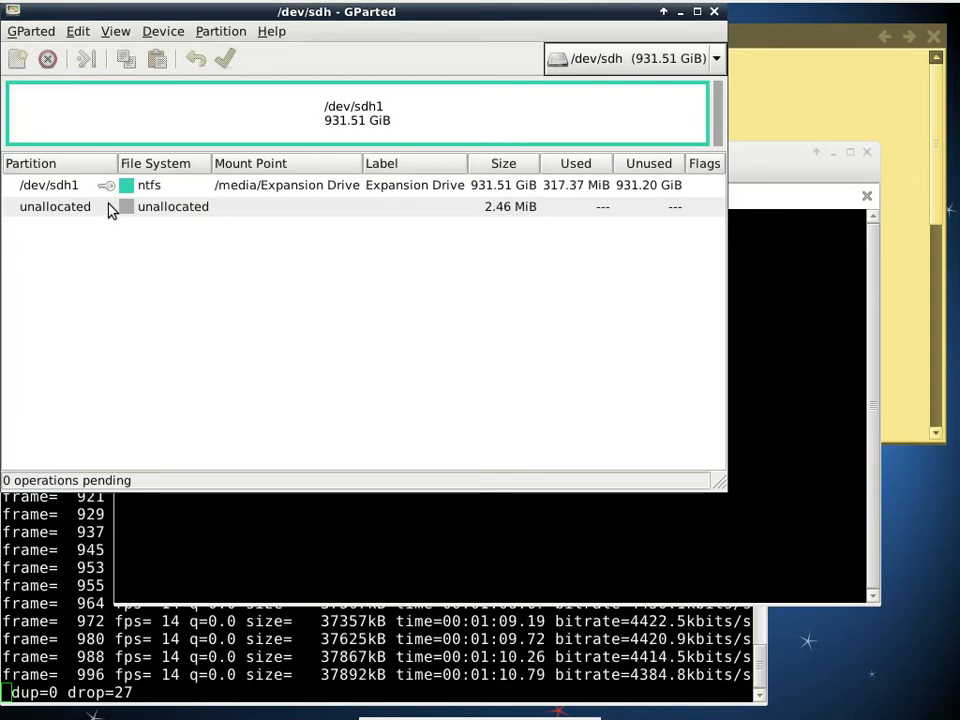
Switch to the terminal's first session and become root with su, entering the root password.
{"action": "left_click", "coordinate": [297, 550]}
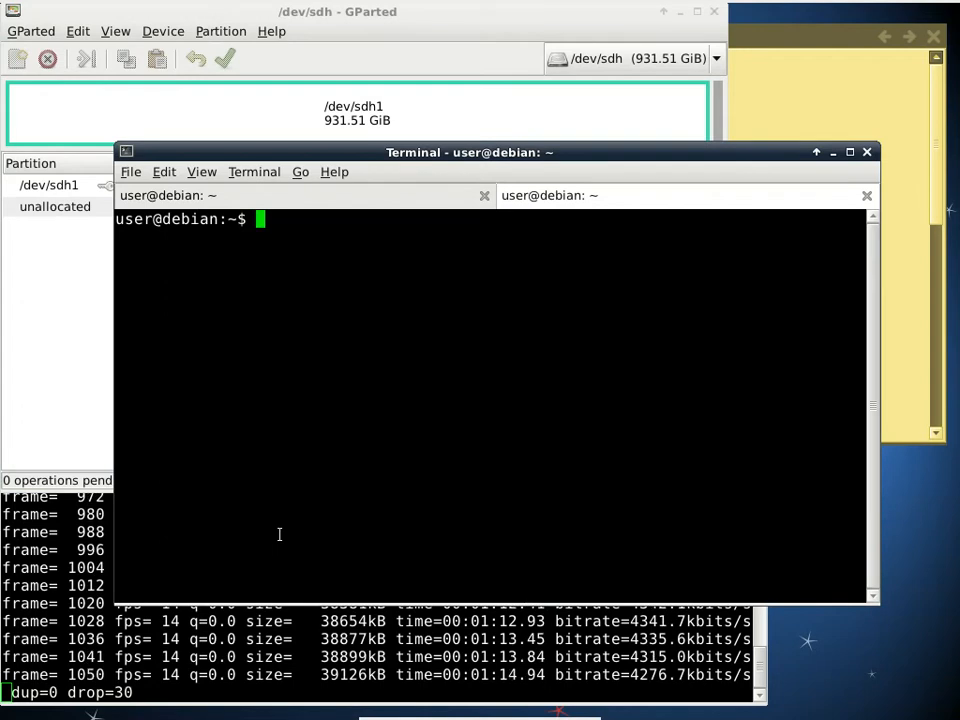
{"action": "left_click", "coordinate": [352, 200]}
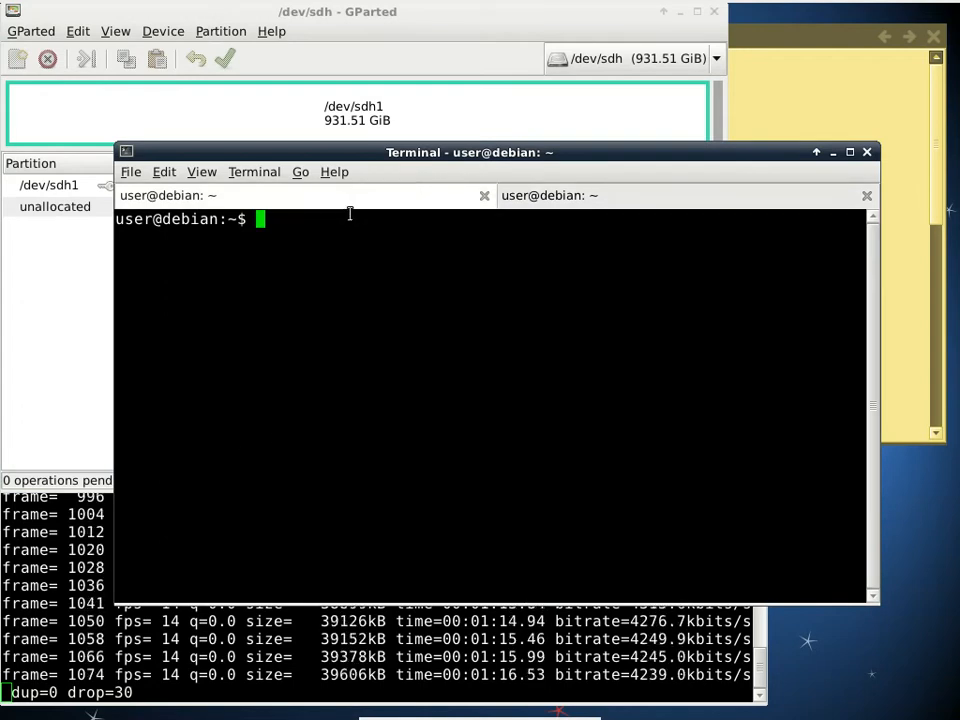
{"action": "type", "text": "su"}
{"action": "key", "text": "Return"}
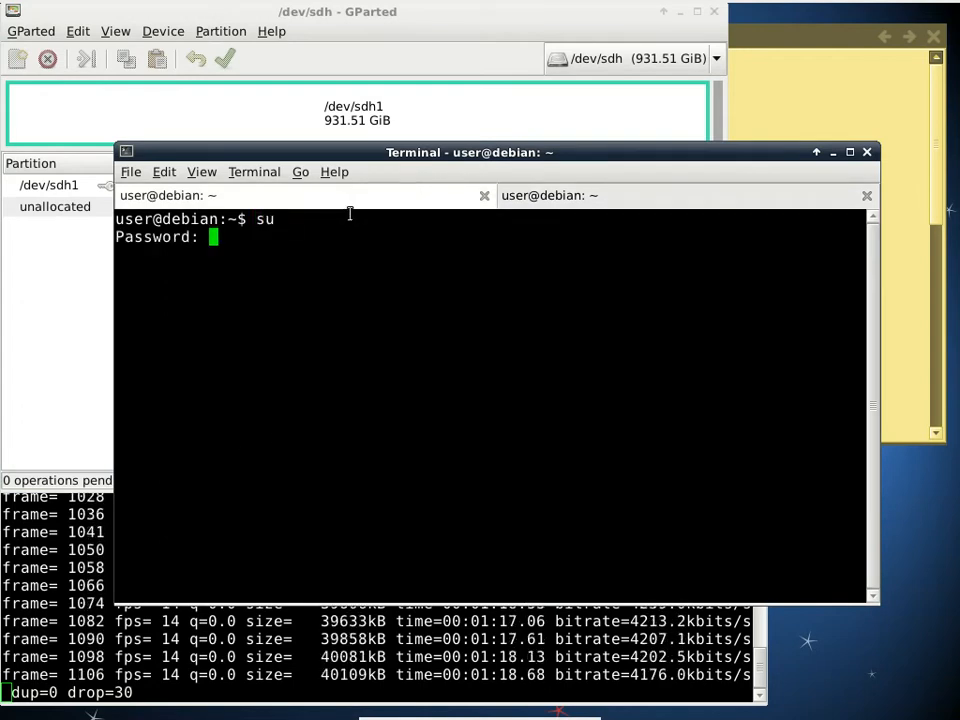
{"action": "key", "text": "Return"}
List the mounted file systems with mount and unmount /dev/sdg1 and /dev/sdh1 with umount.
{"action": "type", "text": "mount"}
{"action": "key", "text": "Return"}
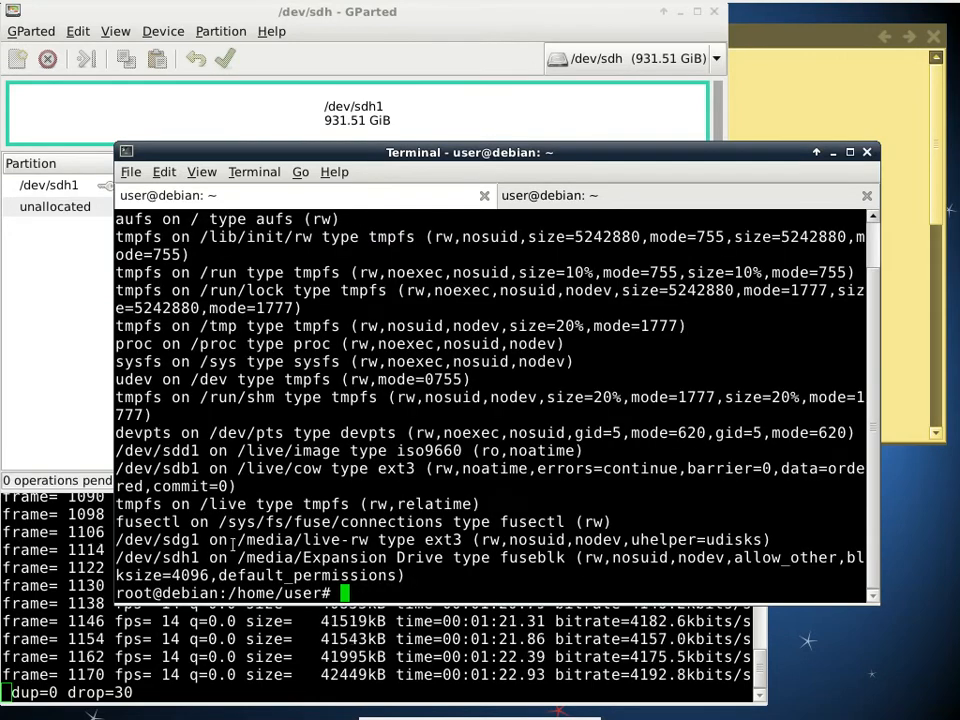
{"action": "type", "text": "um"}
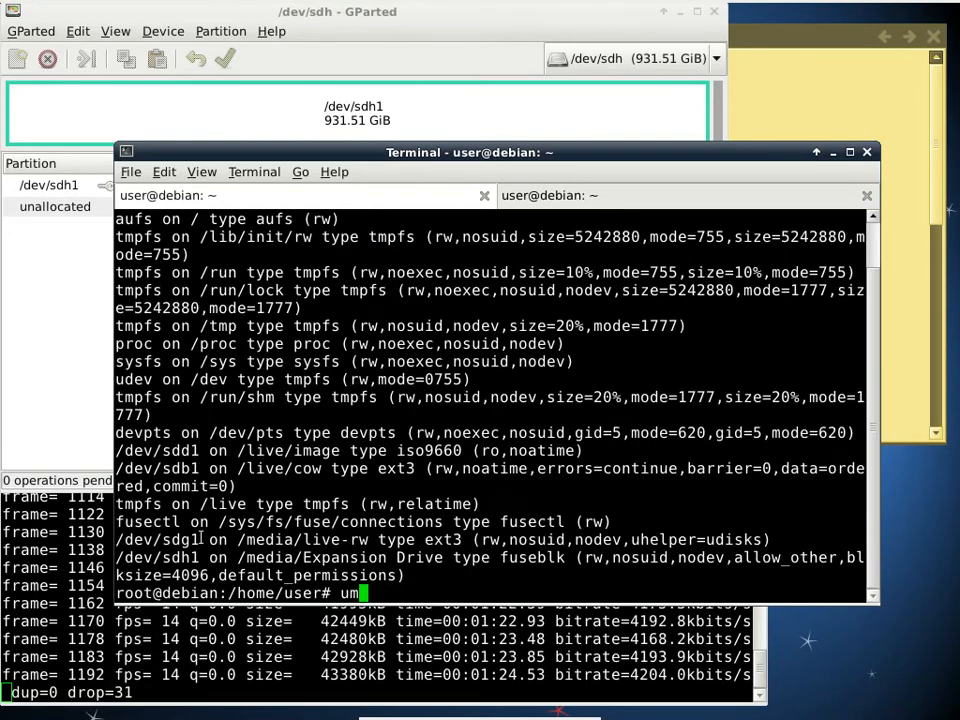
{"action": "type", "text": "ount /dev/sdg1"}
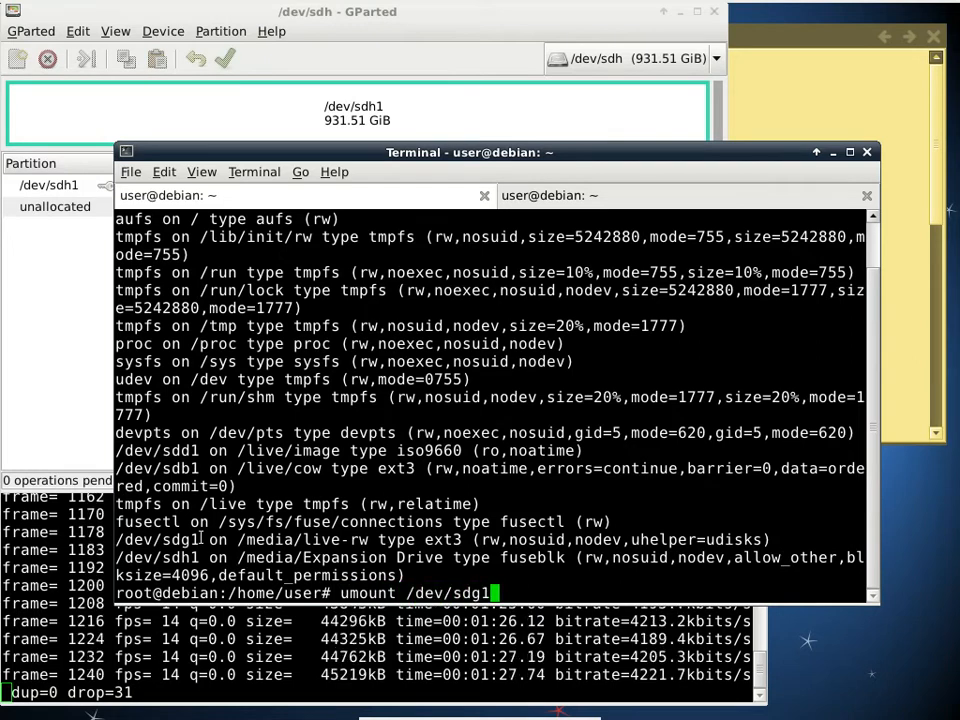
{"action": "key", "text": "Return"}
{"action": "type", "text": "um"}
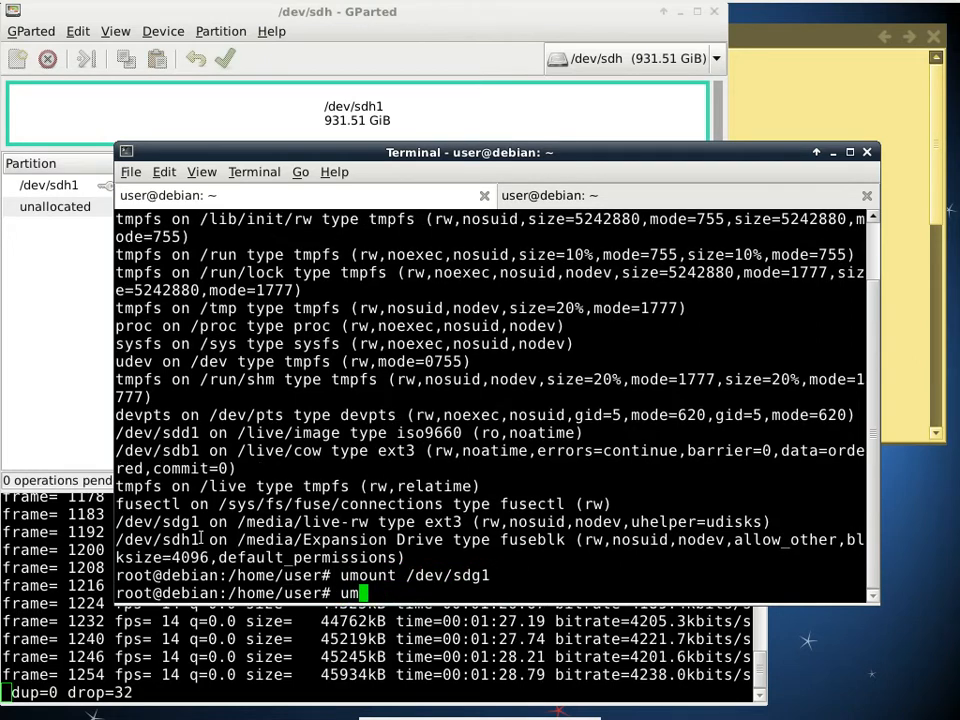
{"action": "type", "text": "ount /dev/sdh1"}
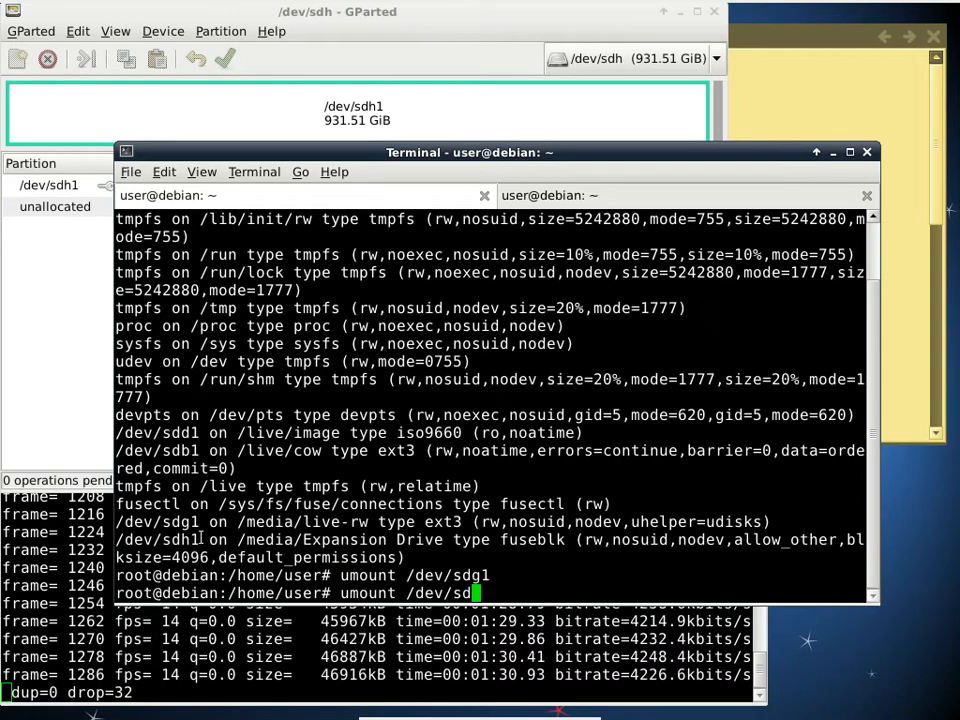
{"action": "key", "text": "Return"}
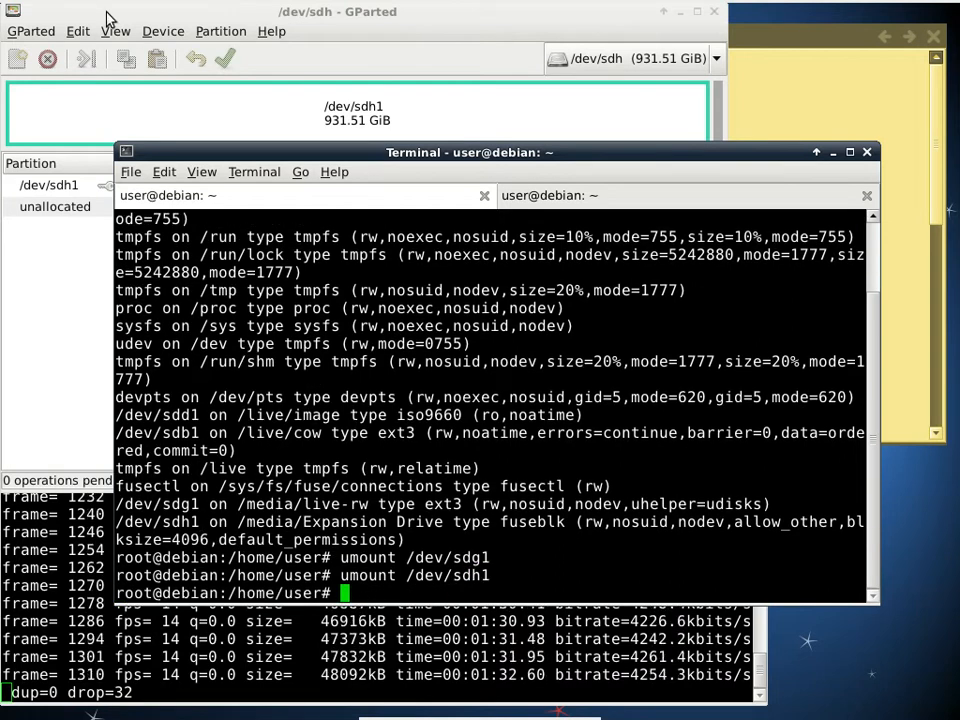
Refresh the devices in GParted and show the partitions of /dev/sdg to check their mount status.
{"action": "left_click", "coordinate": [276, 20]}
{"action": "left_click", "coordinate": [15, 32]}
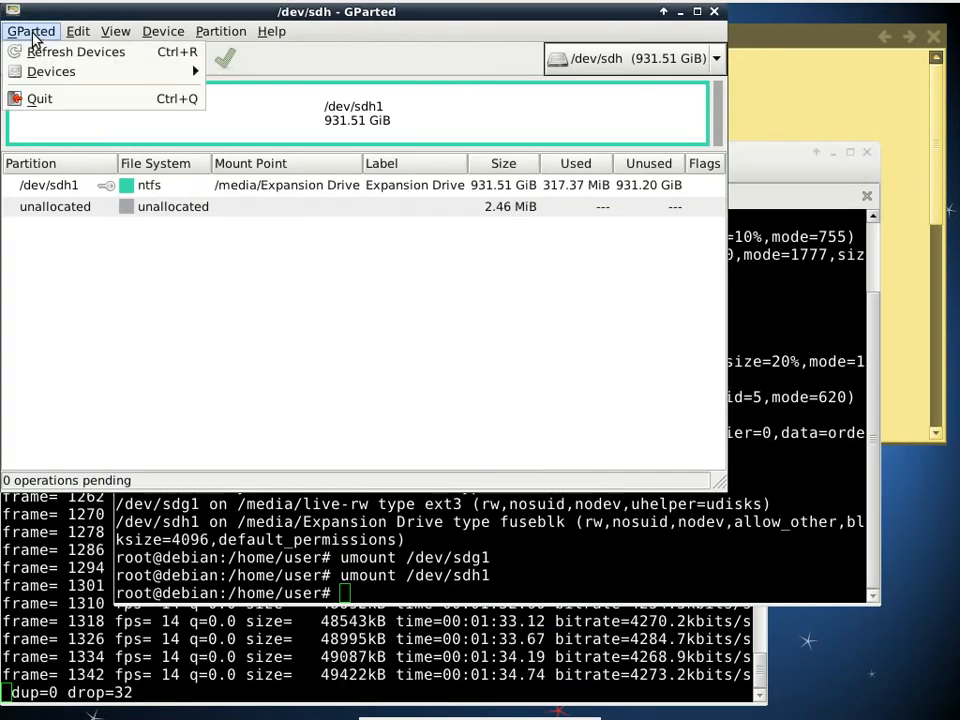
{"action": "left_click", "coordinate": [44, 53]}
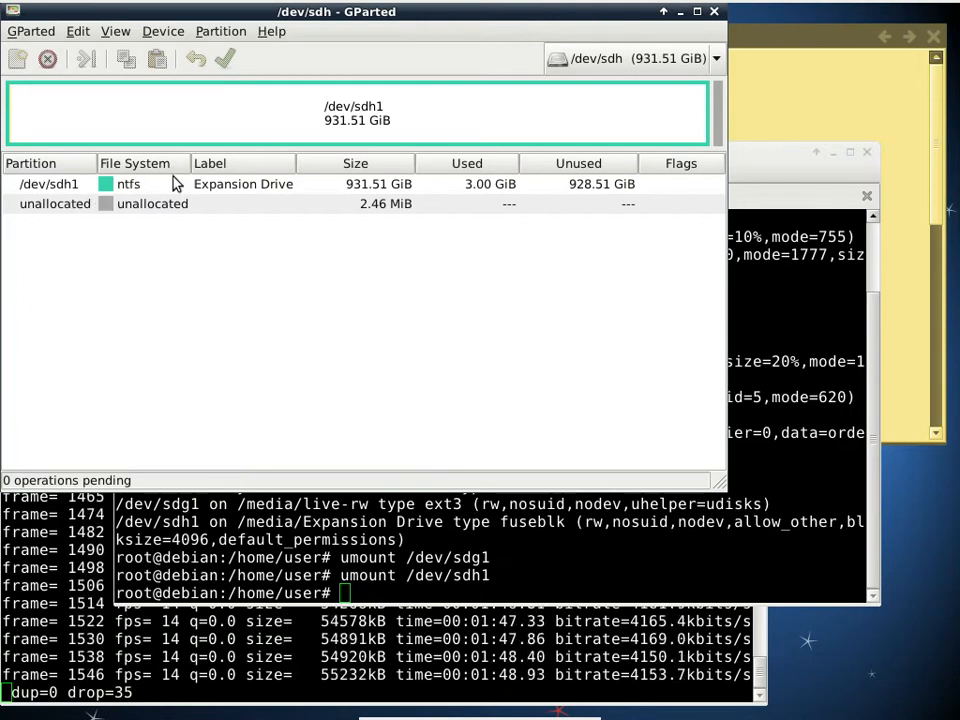
{"action": "left_click", "coordinate": [626, 60]}
{"action": "left_click", "coordinate": [631, 36]}
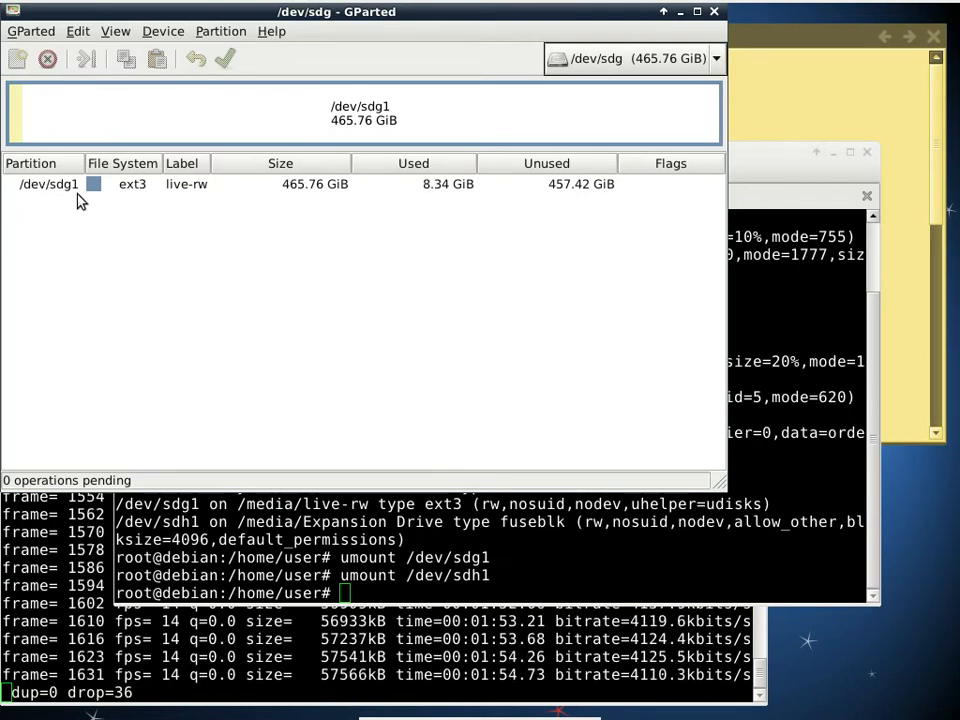
Queue the deletion of the ntfs partition /dev/sdh1 on the 931.51 GiB drive /dev/sdh.
{"action": "left_click", "coordinate": [619, 57]}
{"action": "left_click", "coordinate": [610, 85]}
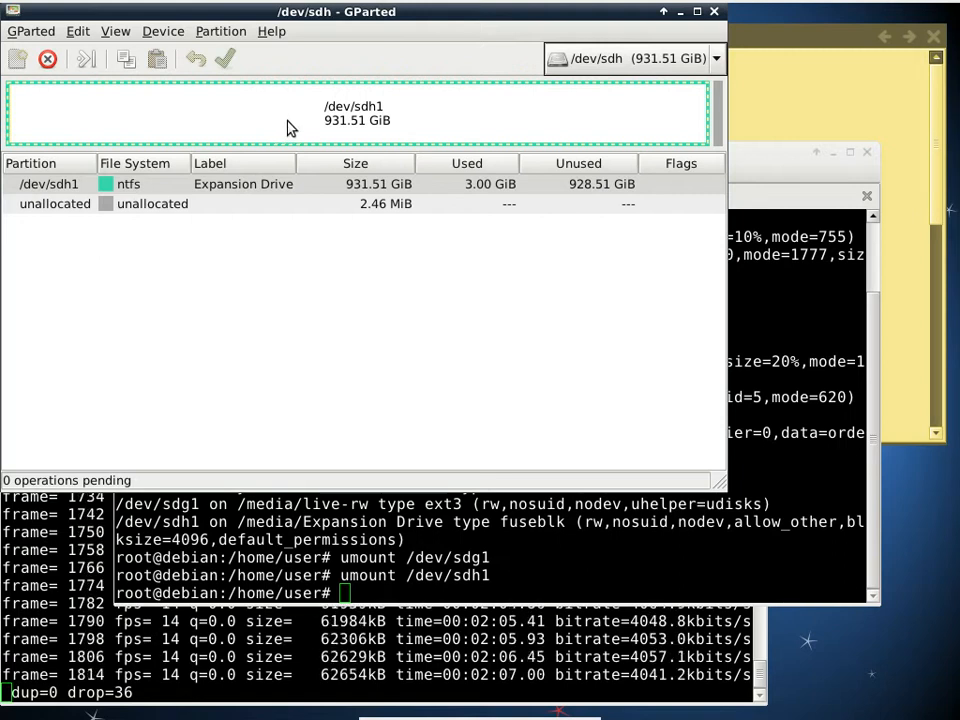
{"action": "right_click", "coordinate": [288, 125]}
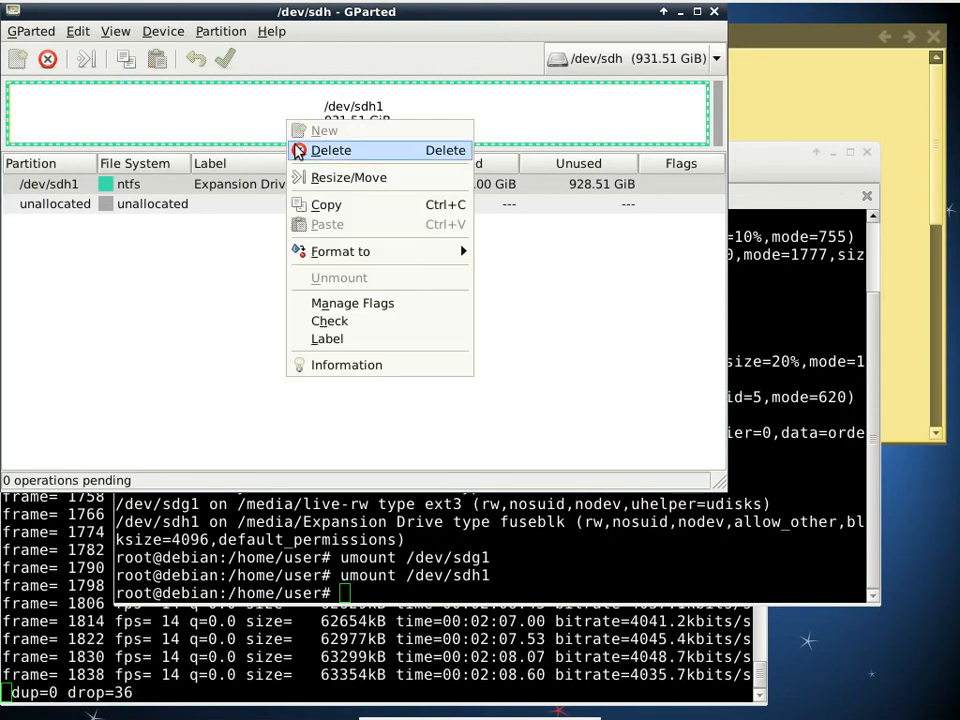
{"action": "left_click", "coordinate": [324, 151]}
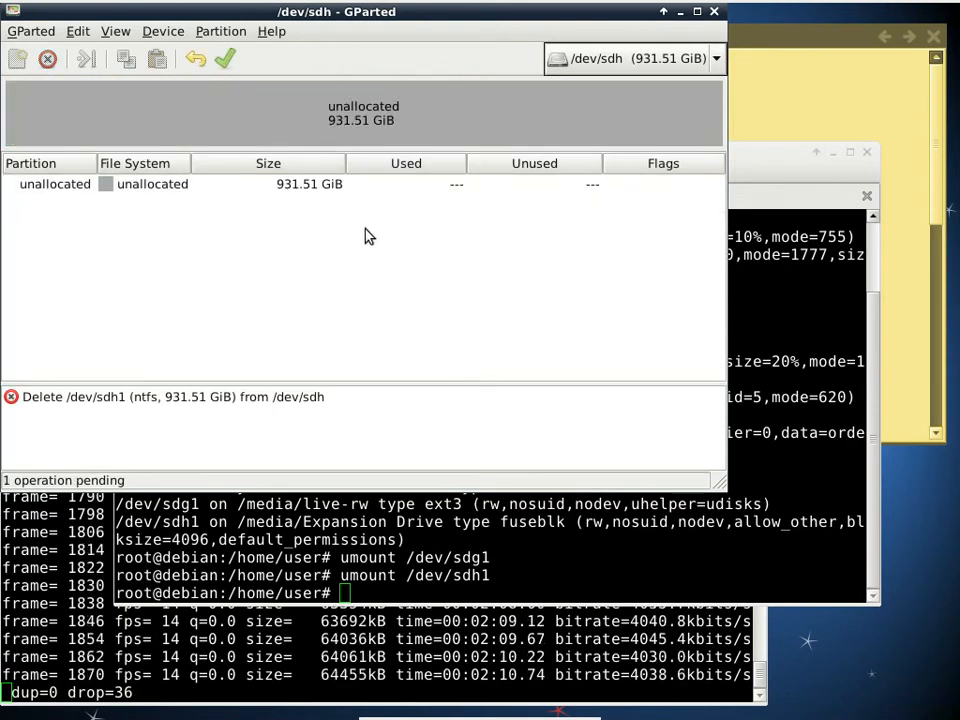
Copy the ext3 partition /dev/sdg1 from the 465.76 GiB drive /dev/sdg.
{"action": "left_click", "coordinate": [664, 58]}
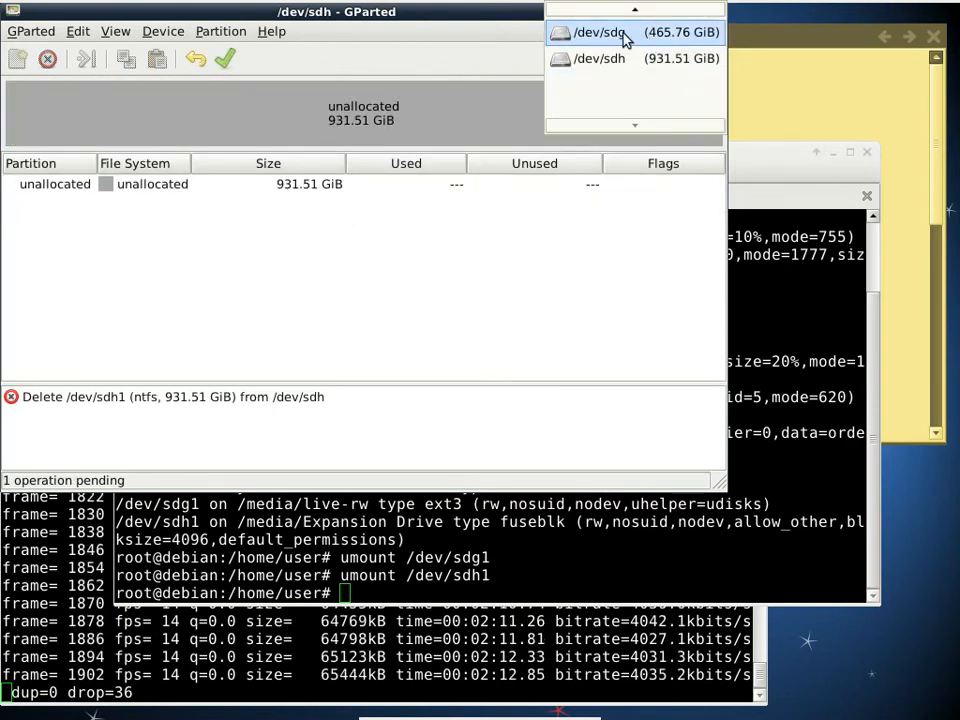
{"action": "left_click", "coordinate": [628, 34]}
{"action": "left_click", "coordinate": [218, 118]}
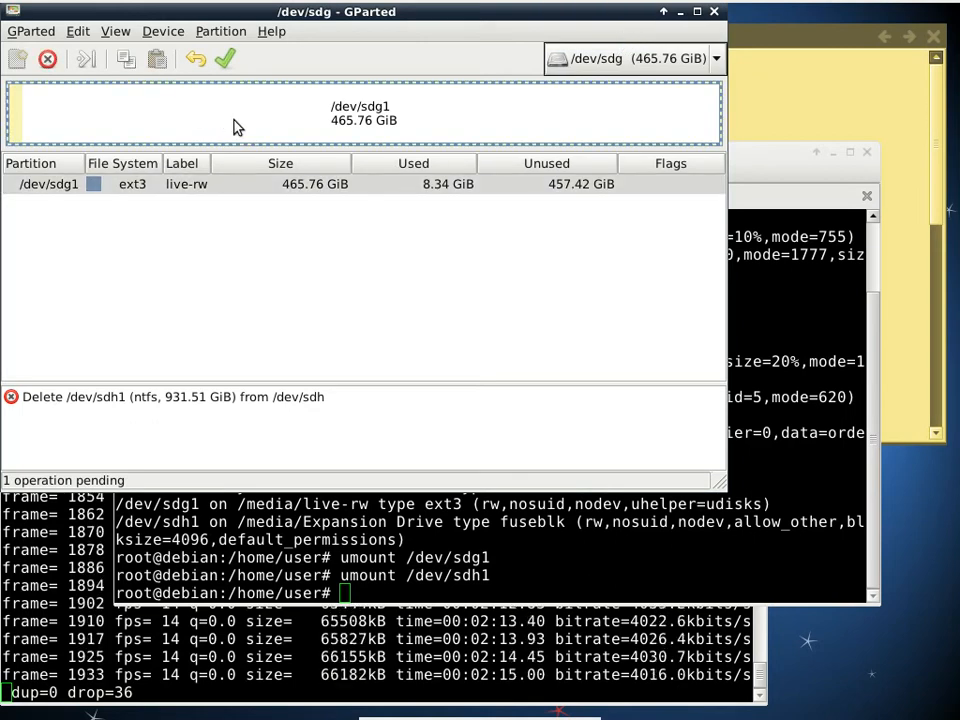
{"action": "right_click", "coordinate": [233, 105]}
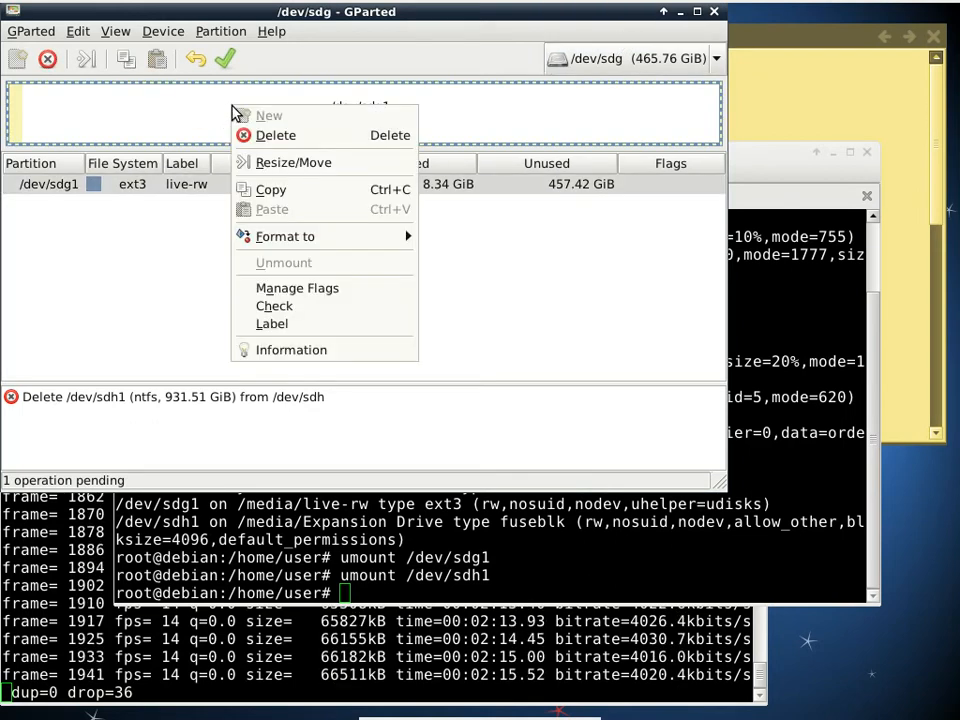
{"action": "left_click", "coordinate": [277, 197]}
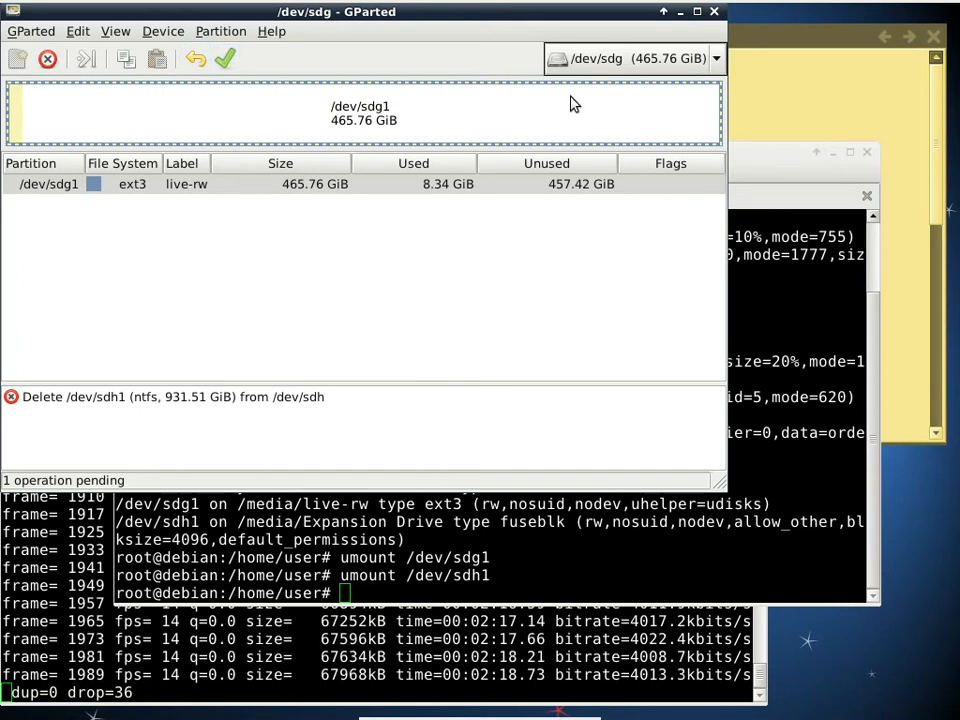
Paste the copied partition into the unallocated space of /dev/sdh, keeping 1 MiB preceding and a size of 476939 MiB.
{"action": "left_click", "coordinate": [610, 58]}
{"action": "left_click", "coordinate": [606, 86]}
{"action": "right_click", "coordinate": [356, 120]}
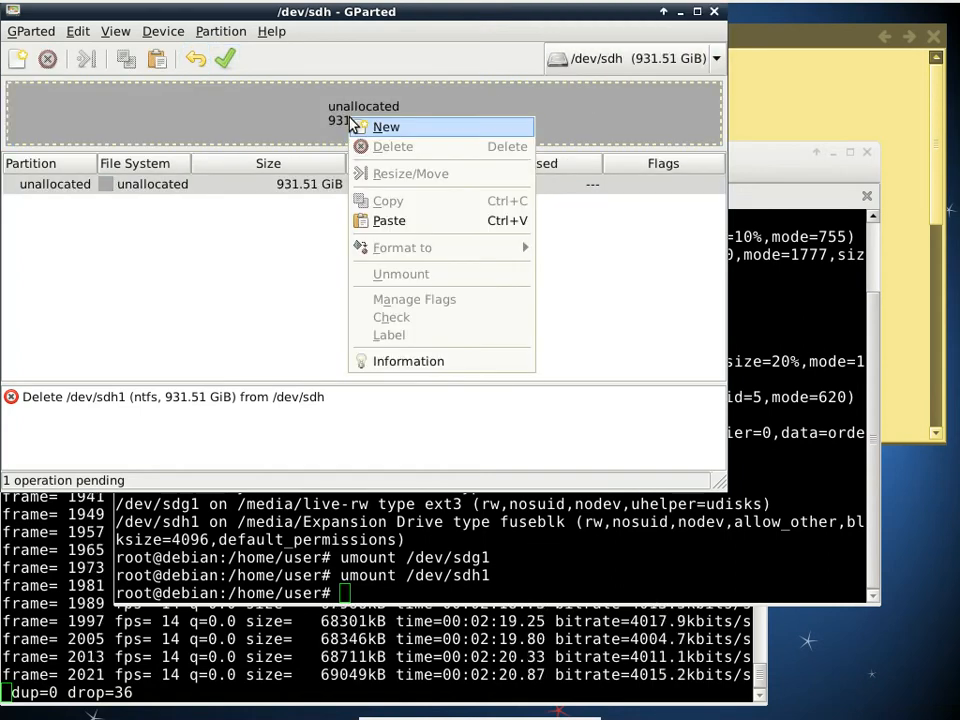
{"action": "left_click", "coordinate": [388, 222]}
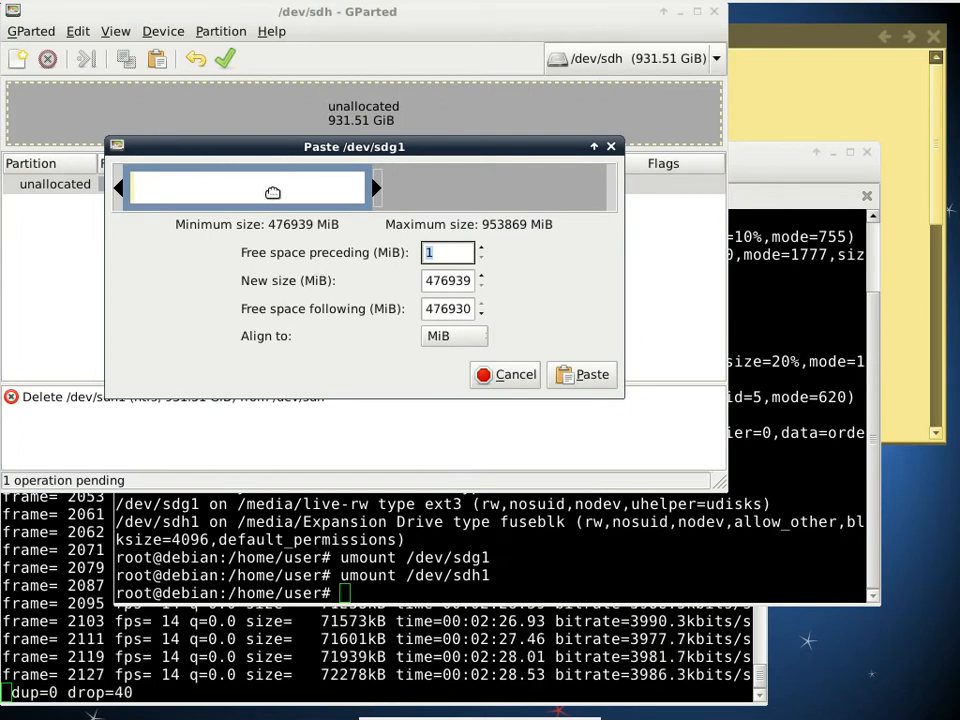
{"action": "mouse_move", "coordinate": [273, 192]}
{"action": "left_mouse_down"}
{"action": "mouse_move", "coordinate": [513, 181]}
{"action": "mouse_move", "coordinate": [273, 195]}
{"action": "left_mouse_up"}
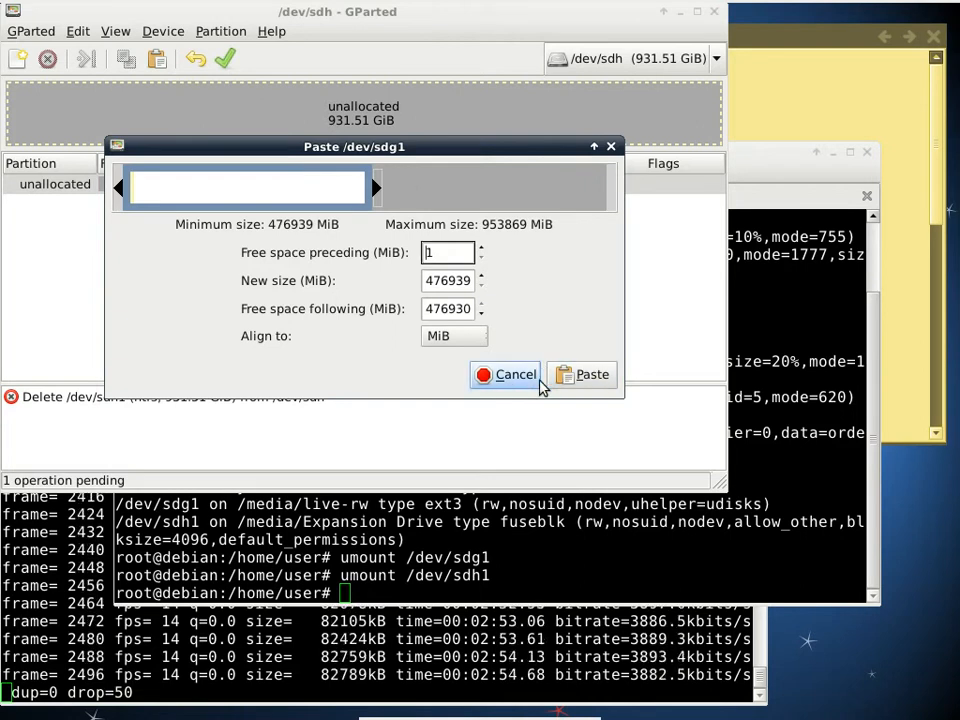
{"action": "left_click", "coordinate": [574, 378]}
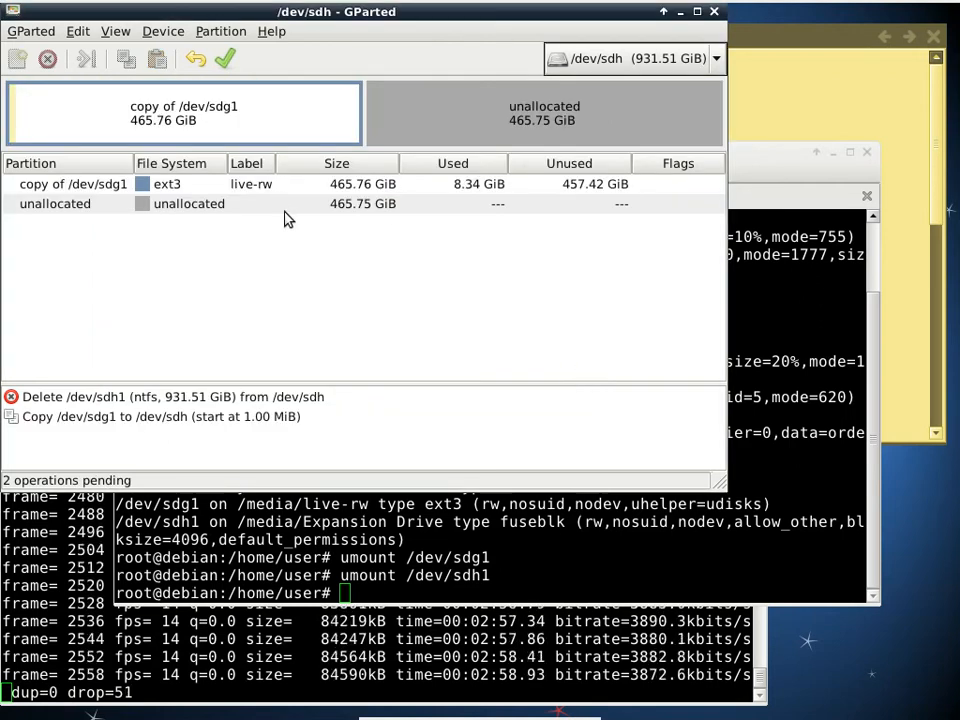
Apply the pending delete and copy operations to /dev/sdh and accept the data loss warning.
{"action": "left_click", "coordinate": [225, 62]}
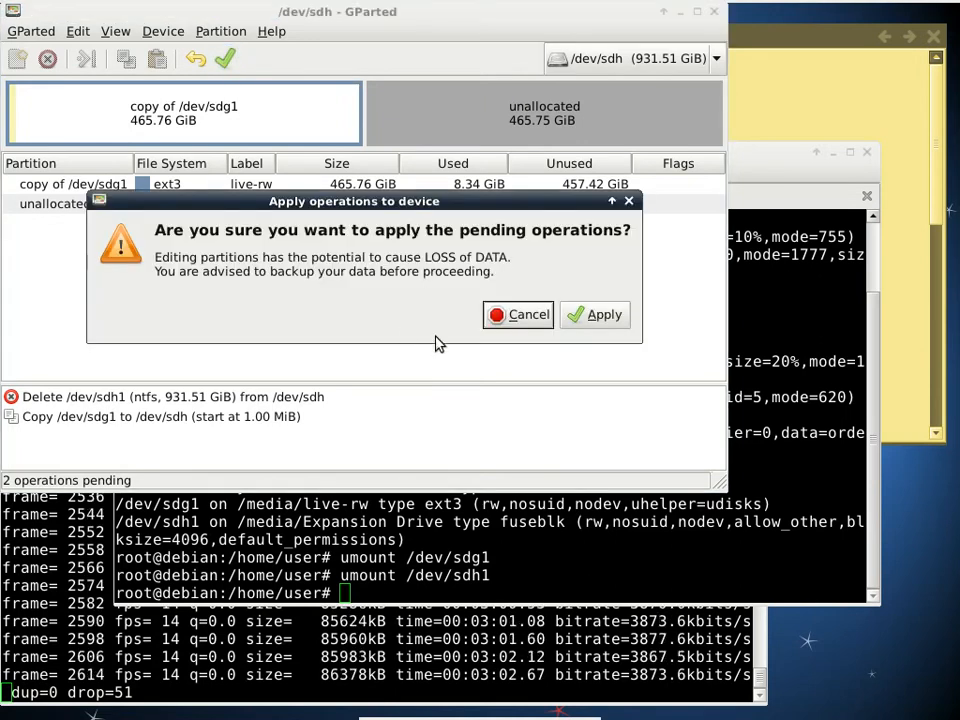
{"action": "left_click", "coordinate": [603, 318]}
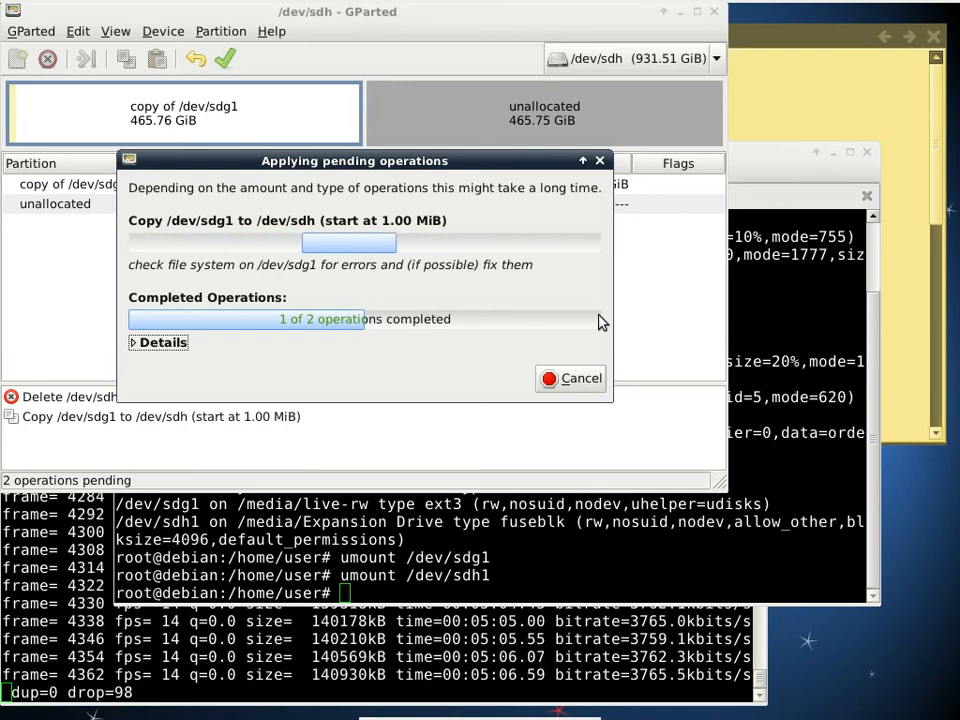
Move the progress dialog lower and expand the copy operation's details down to the file system check on /dev/sdg1.
{"action": "left_click_drag", "start_coordinate": [354, 162], "coordinate": [379, 301]}
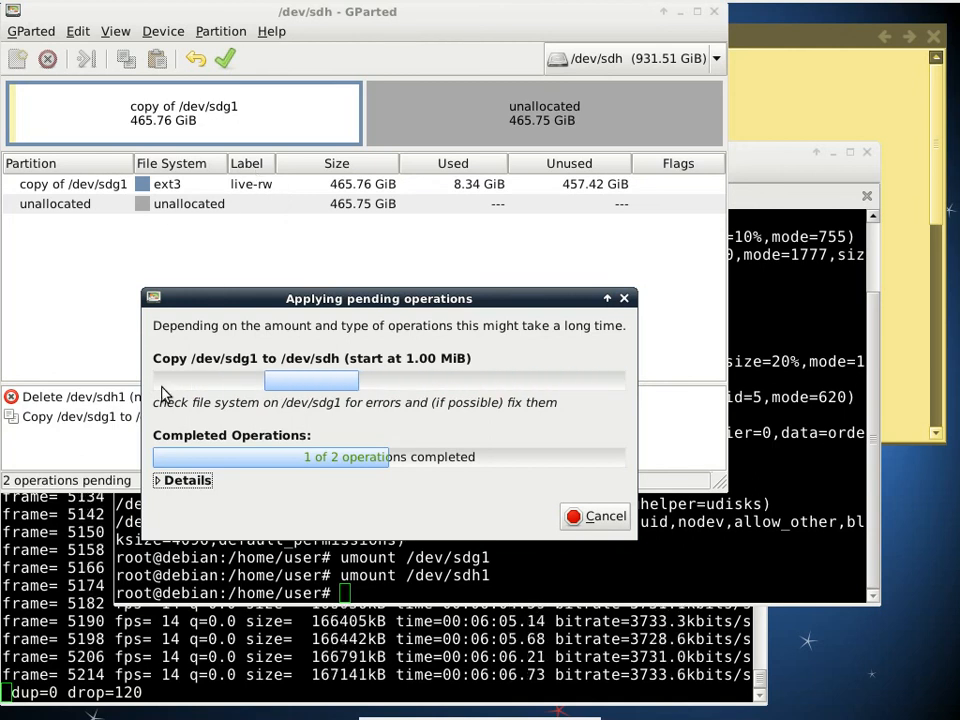
{"action": "left_click", "coordinate": [158, 481]}
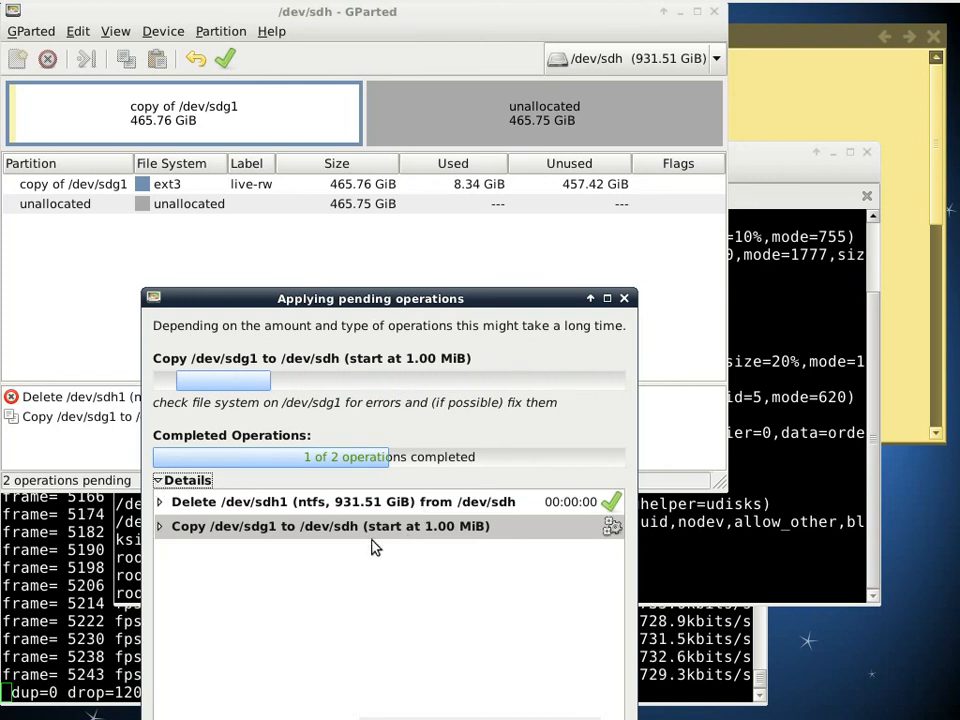
{"action": "left_click", "coordinate": [161, 527]}
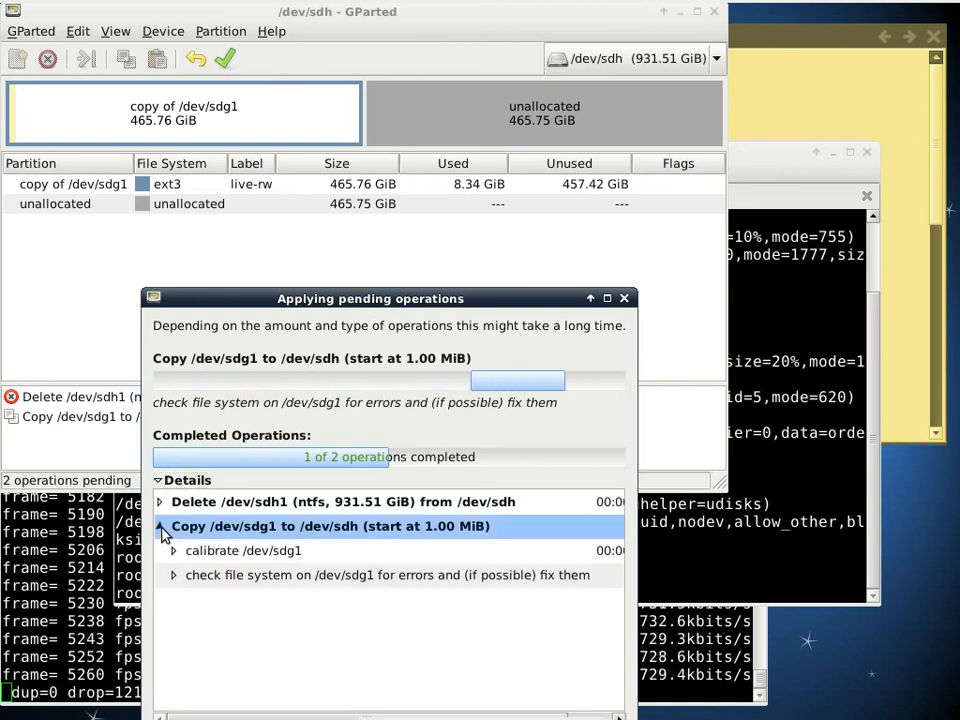
{"action": "left_click", "coordinate": [174, 576]}
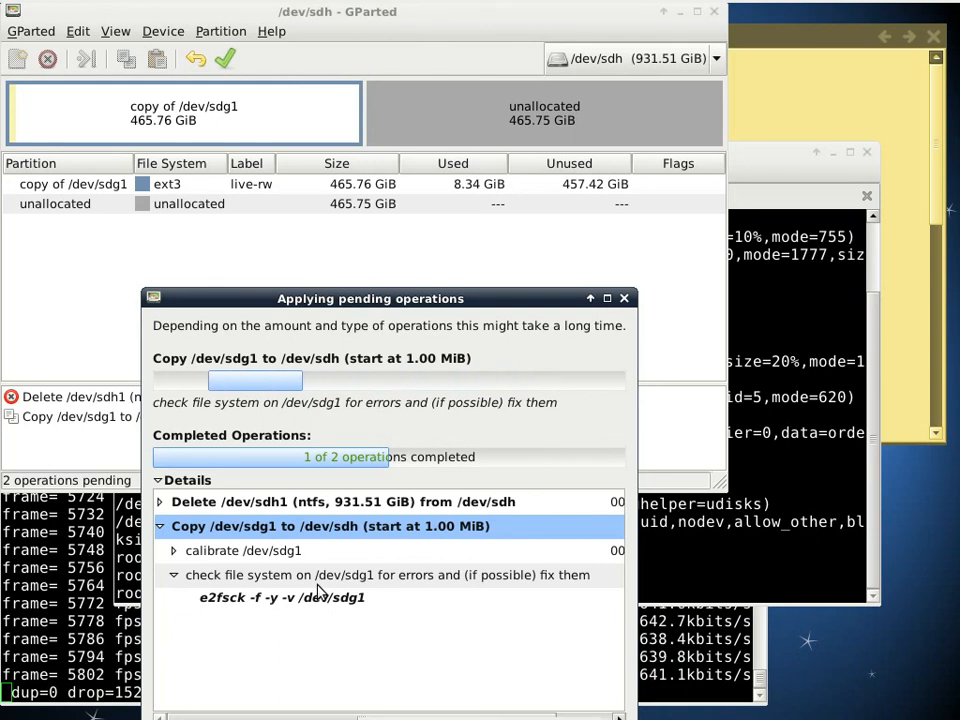
Bring the terminal window running the ffmpeg capture to the front.
{"action": "left_click", "coordinate": [664, 660]}
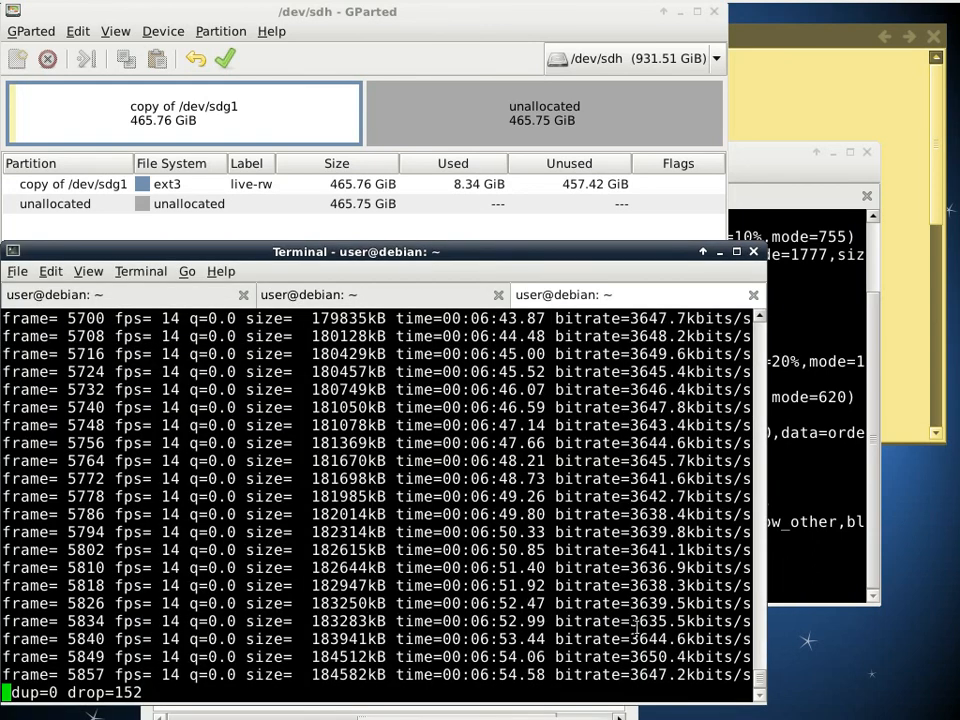